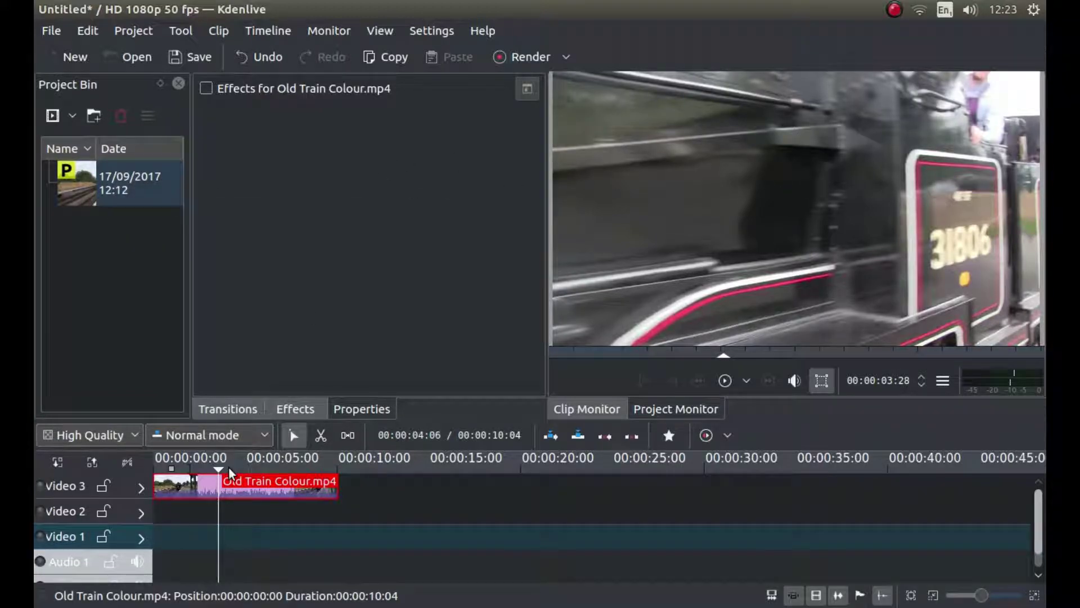
# Step: Play and scrub through Old Train Colour.mp4 to preview its frames
pyautogui.press('space')
pyautogui.moveTo(252, 483)
pyautogui.mouseDown()
pyautogui.moveTo(289, 482)
pyautogui.moveTo(193, 483)
pyautogui.moveTo(292, 478)
pyautogui.moveTo(181, 484)
pyautogui.moveTo(304, 463)
pyautogui.moveTo(242, 474)
pyautogui.mouseUp()
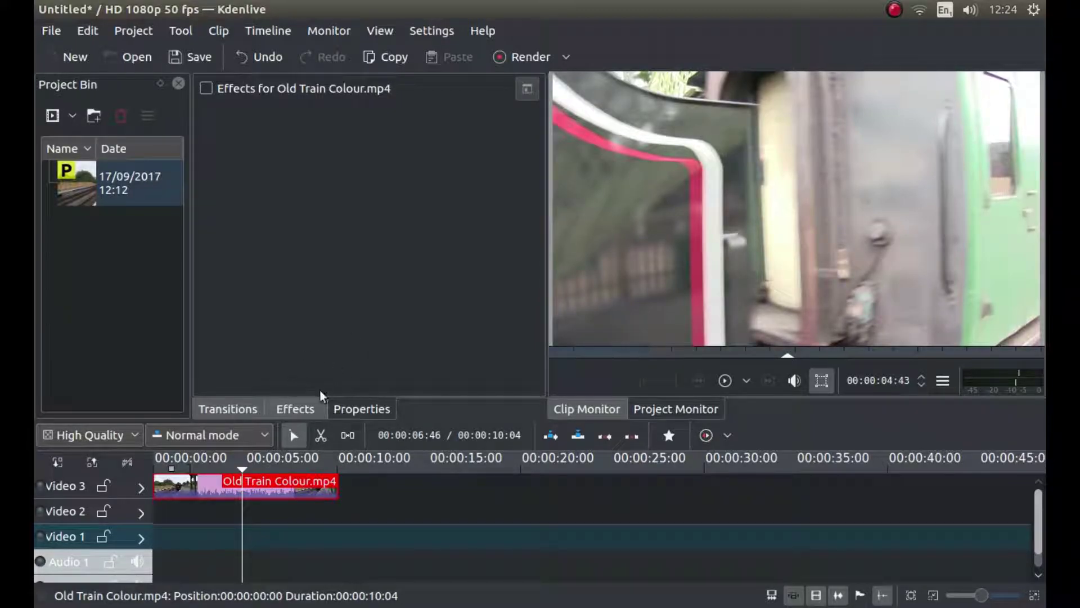
# Step: Drag Oldfilm from the Artistic effects onto Old Train Colour.mp4 on Video 3
pyautogui.click(308, 410)
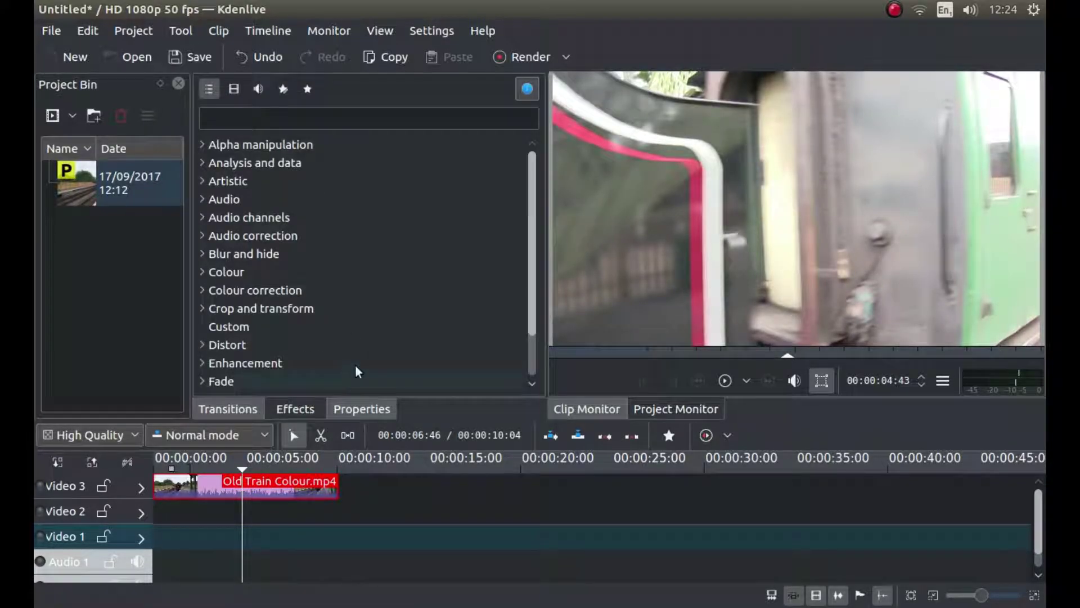
pyautogui.click(204, 182)
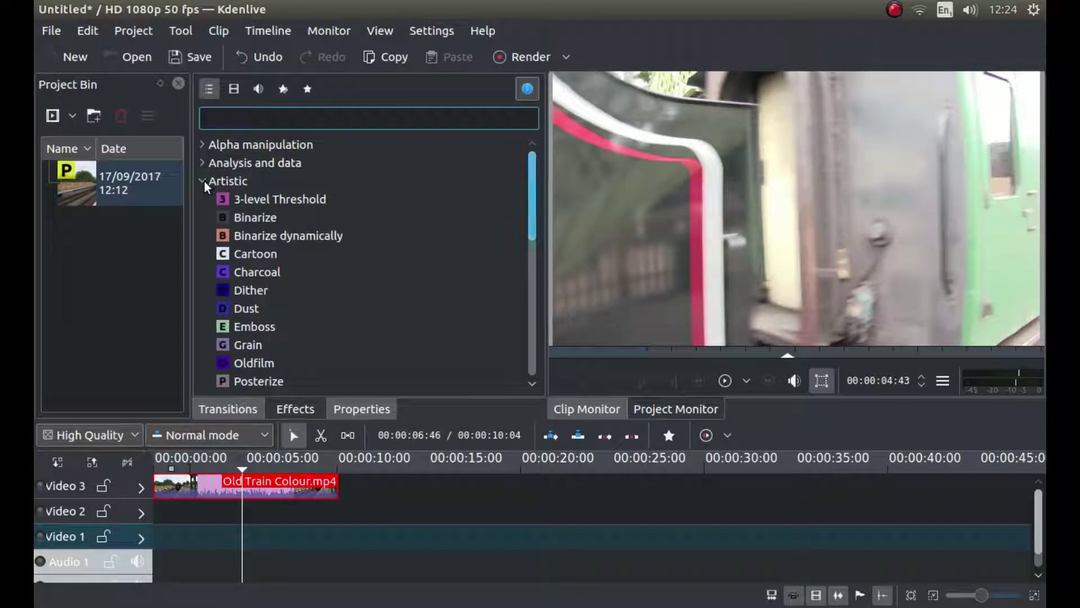
pyautogui.scroll(-2, 371, 233)
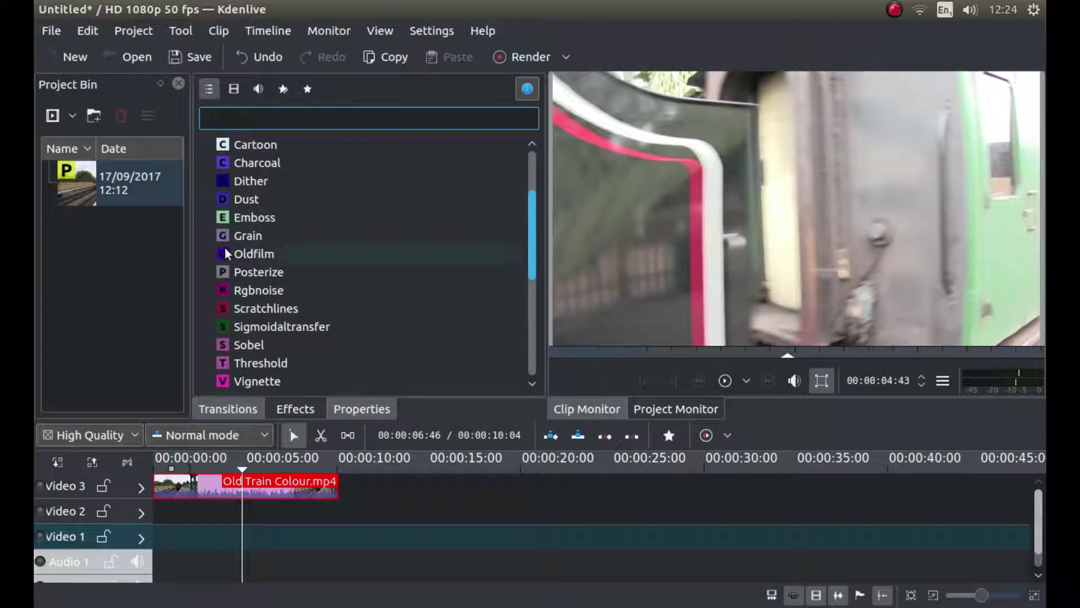
pyautogui.click(254, 255)
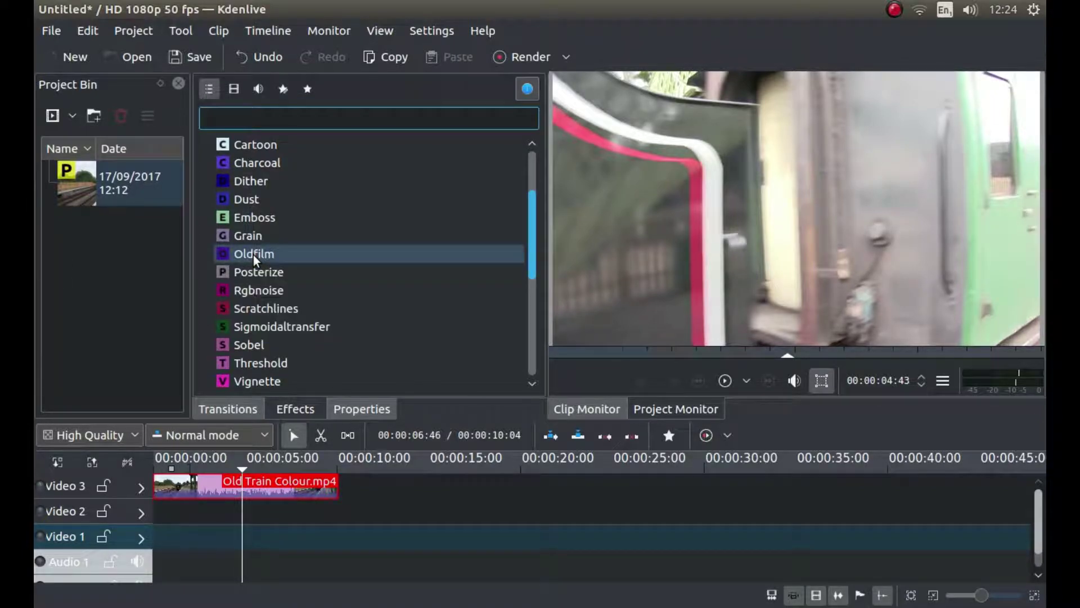
pyautogui.moveTo(253, 255); pyautogui.dragTo(204, 491)
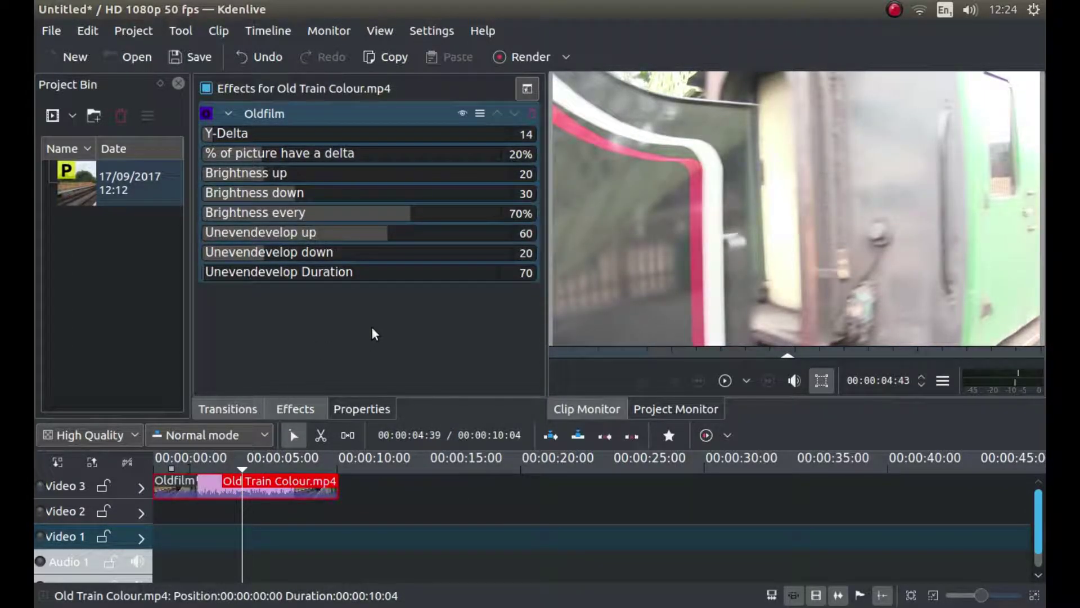
pyautogui.moveTo(238, 461); pyautogui.dragTo(208, 465)
pyautogui.press('space')
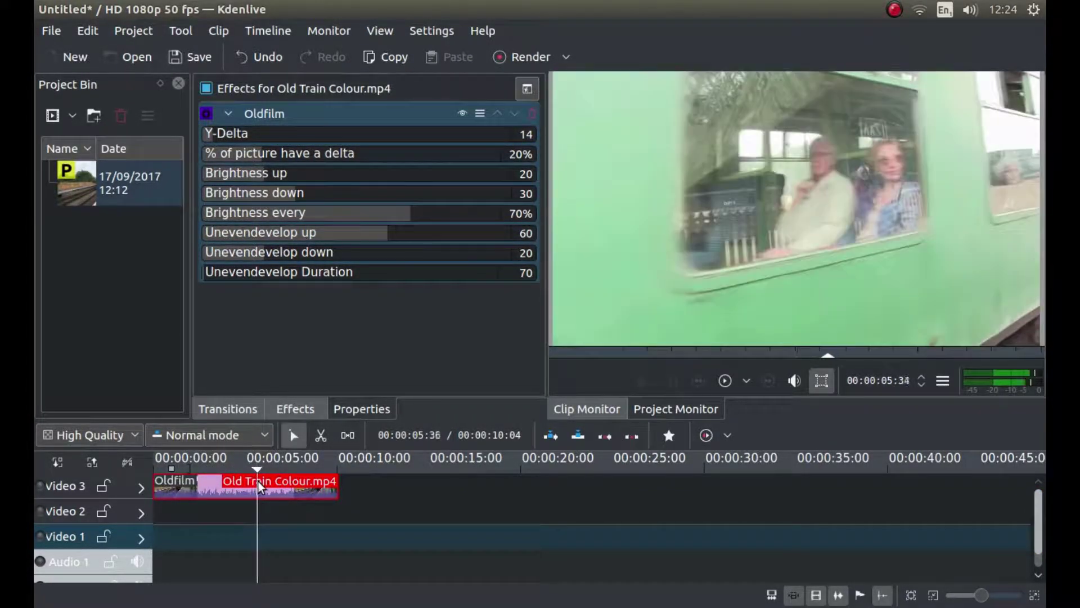
pyautogui.click(174, 501)
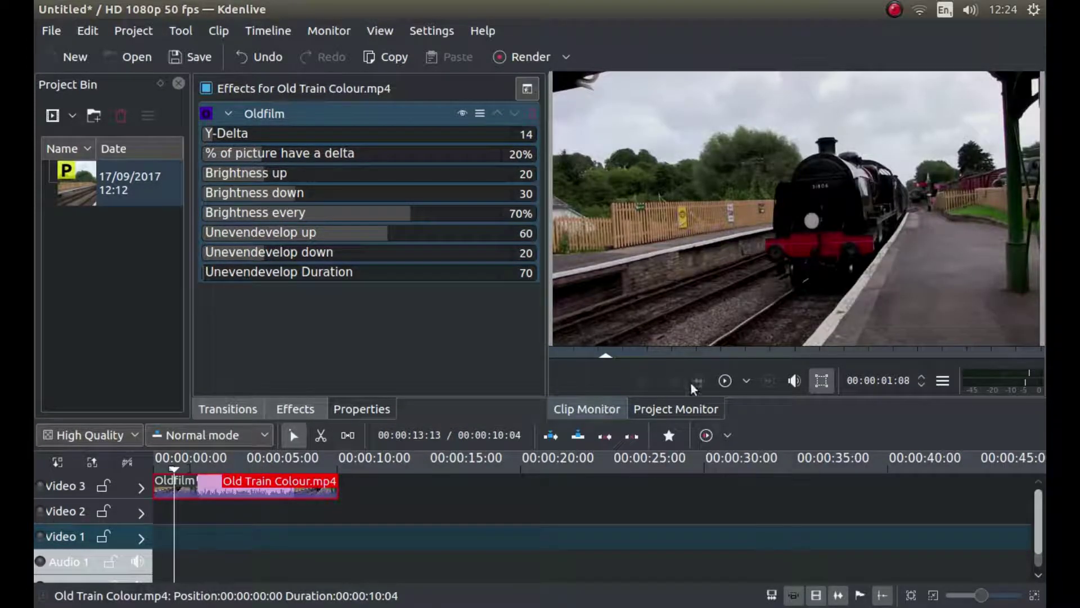
pyautogui.click(725, 382)
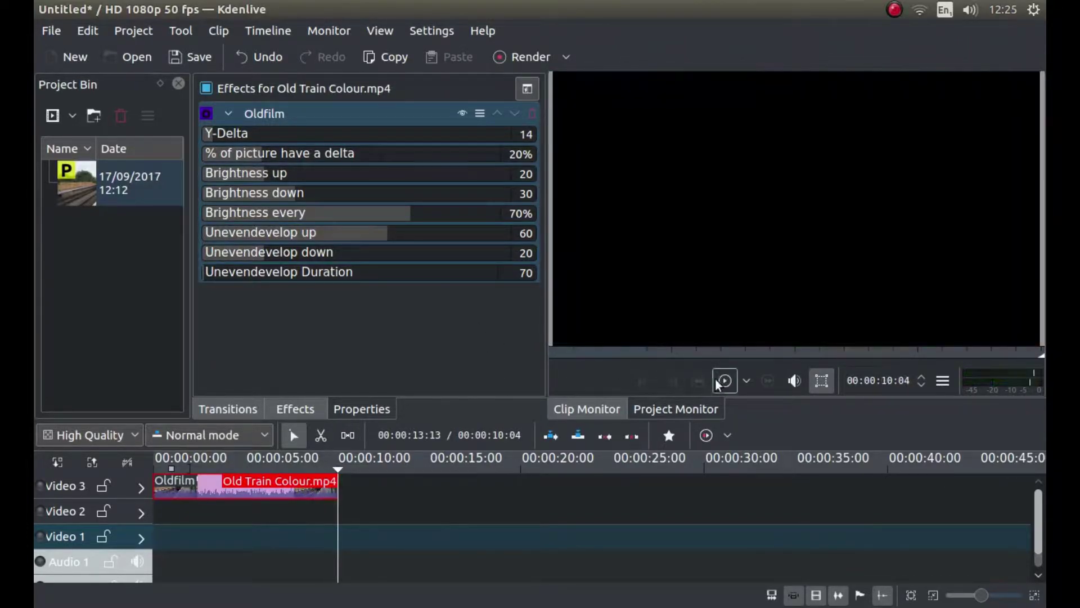
pyautogui.moveTo(334, 469); pyautogui.dragTo(234, 470)
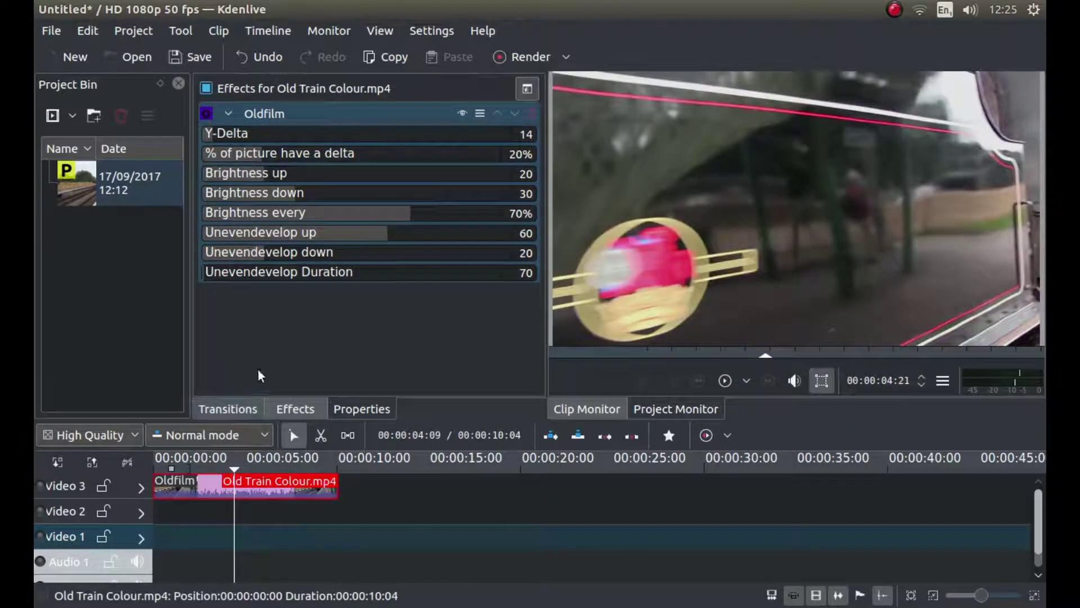
# Step: Drag Artistic > Scratchlines onto the train clip, stacking it below Oldfilm
pyautogui.click(305, 407)
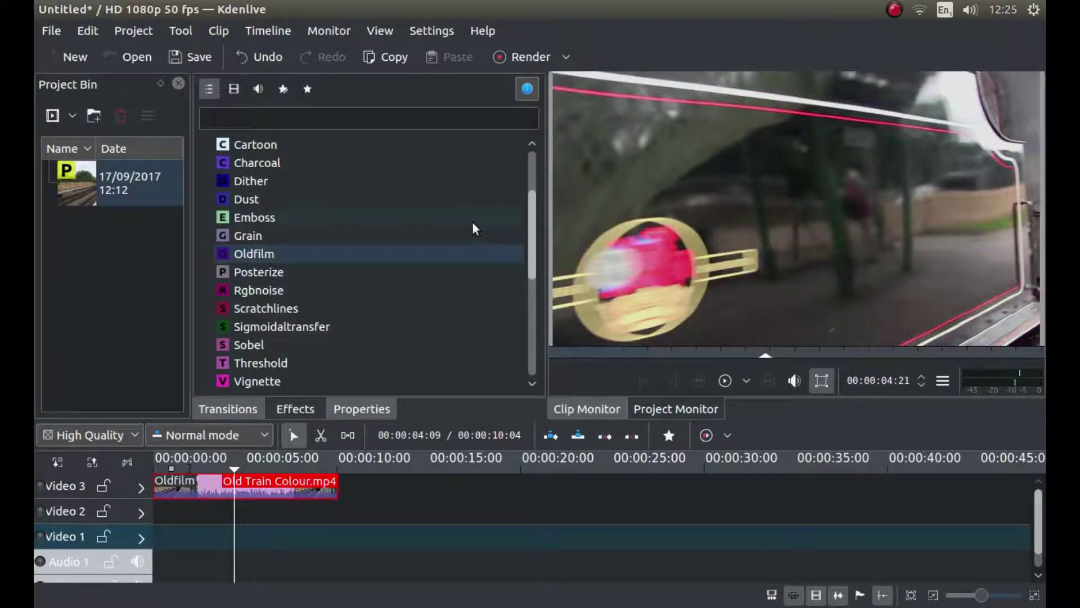
pyautogui.moveTo(529, 205); pyautogui.dragTo(537, 217)
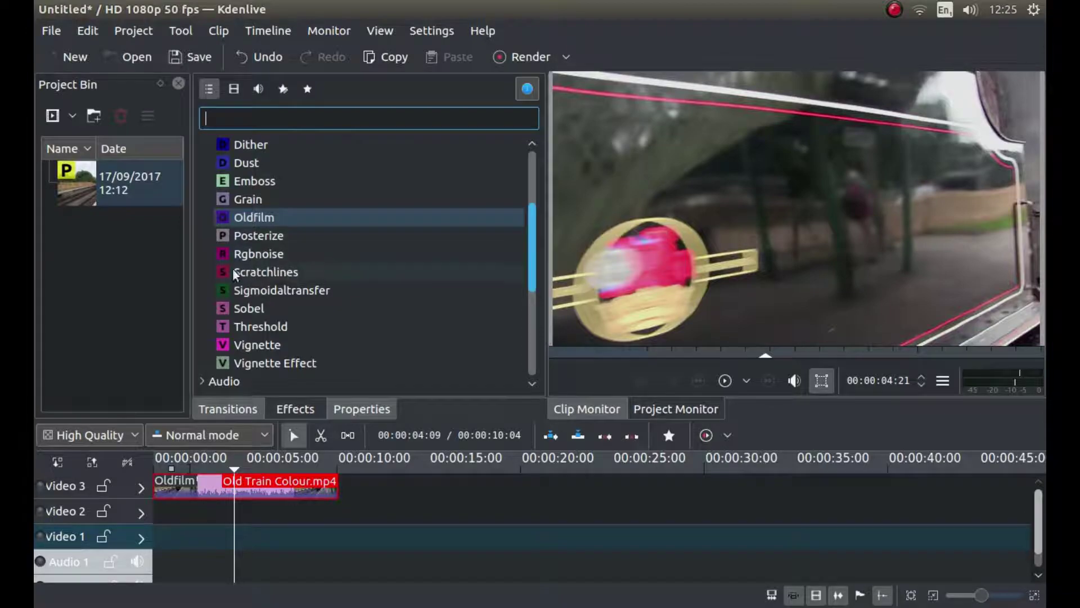
pyautogui.moveTo(258, 269)
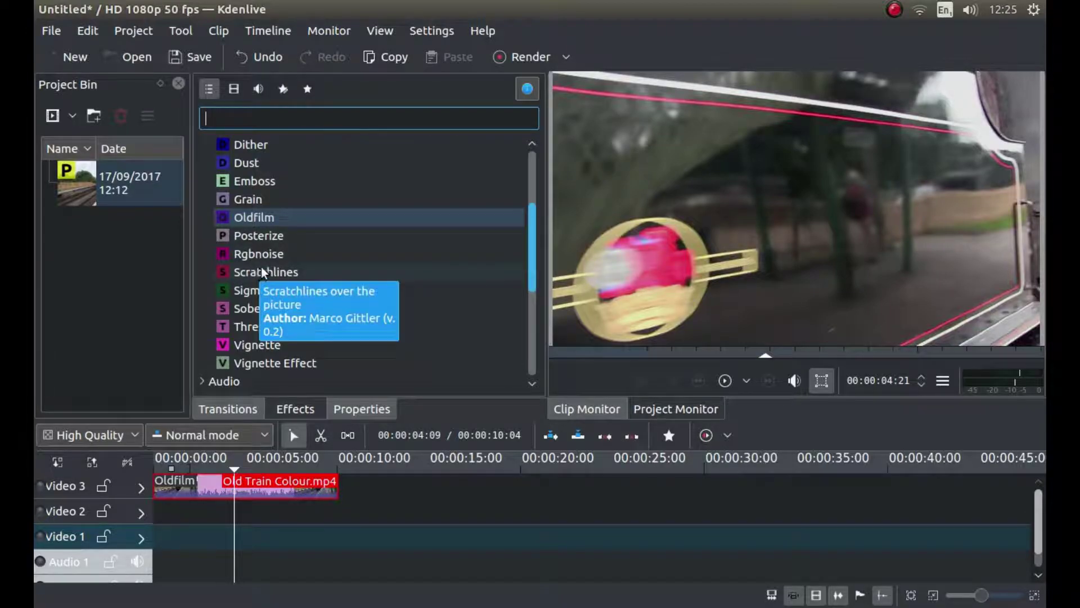
pyautogui.moveTo(242, 273); pyautogui.dragTo(171, 490)
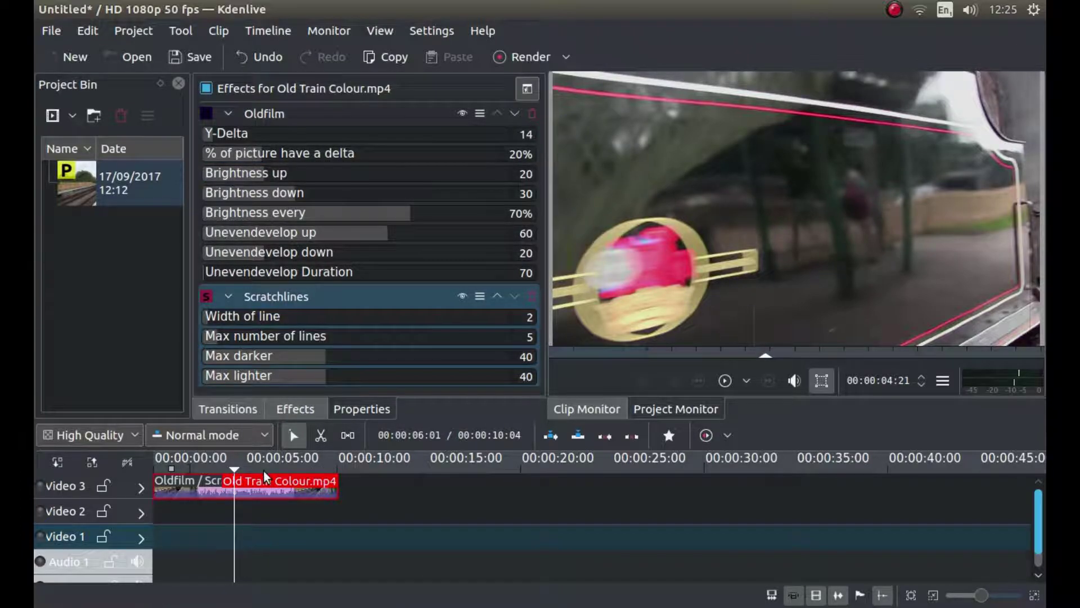
# Step: Set the Scratchlines maximum number of lines to 32
pyautogui.moveTo(264, 469); pyautogui.dragTo(238, 471)
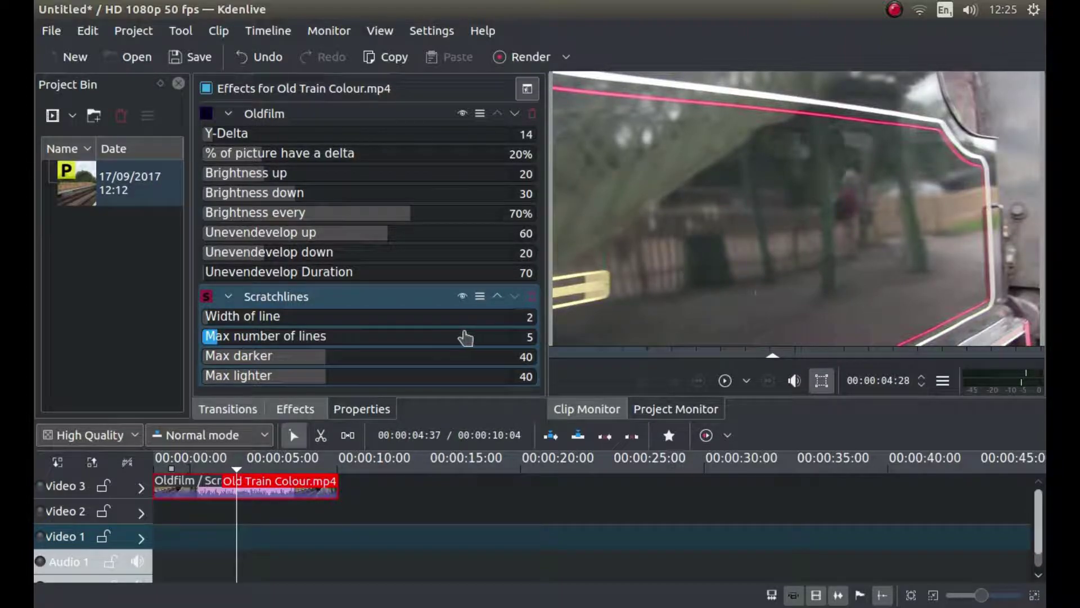
pyautogui.click(531, 337)
pyautogui.press('BackSpace')
pyautogui.write('32')
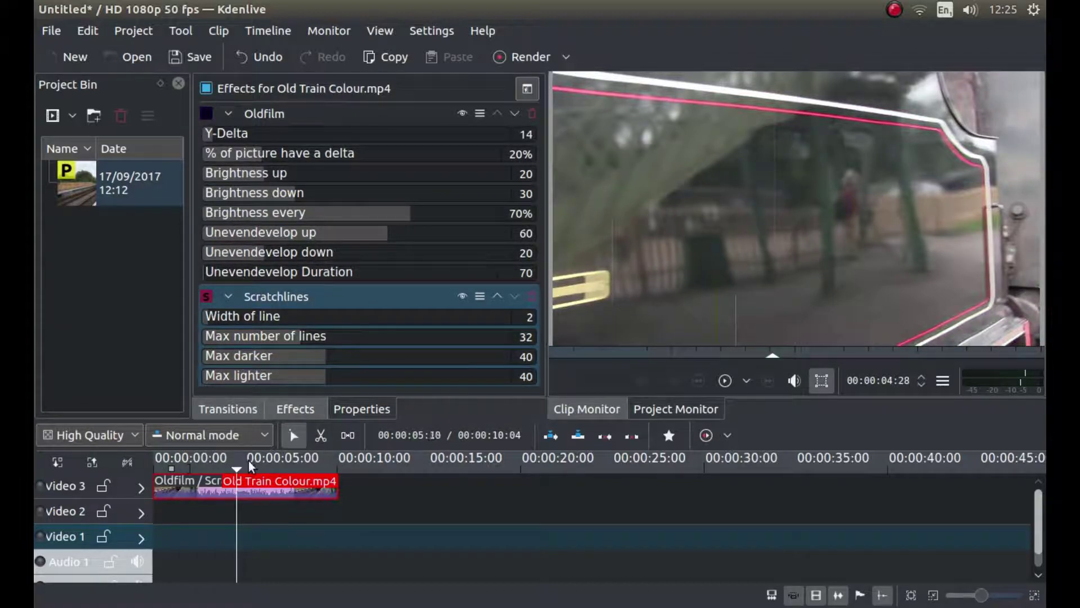
# Step: Play the clip from the start to preview the denser scratch lines
pyautogui.moveTo(248, 460); pyautogui.dragTo(150, 478)
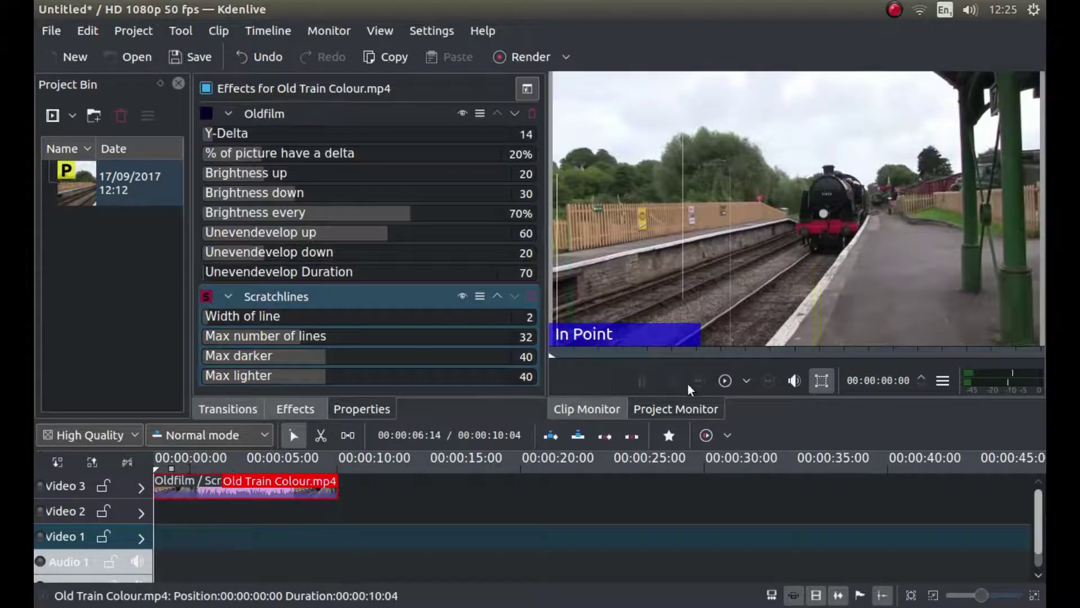
pyautogui.click(725, 380)
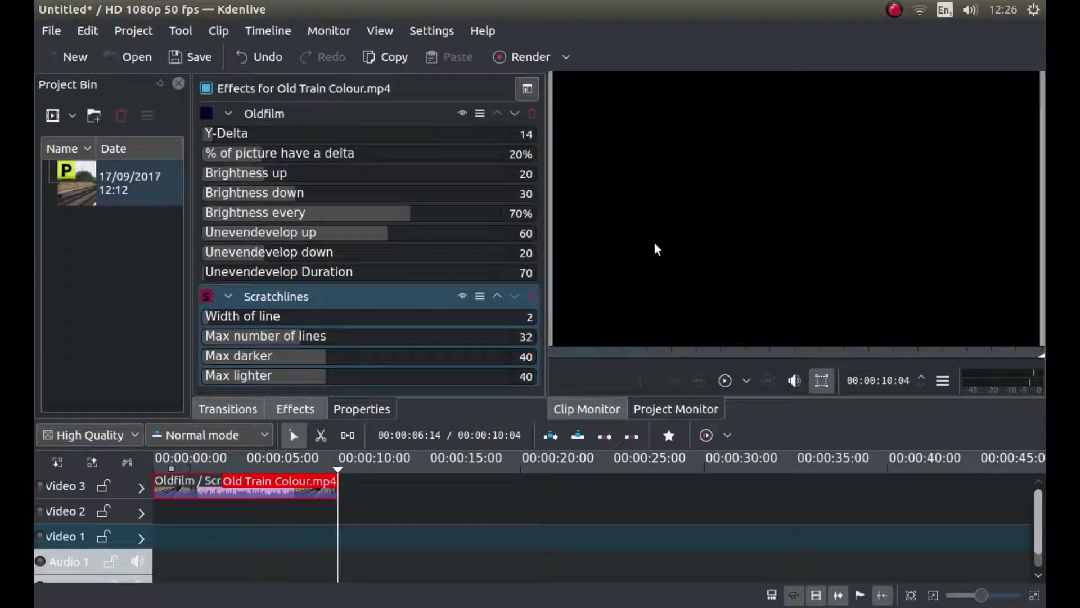
pyautogui.moveTo(335, 467); pyautogui.dragTo(225, 480)
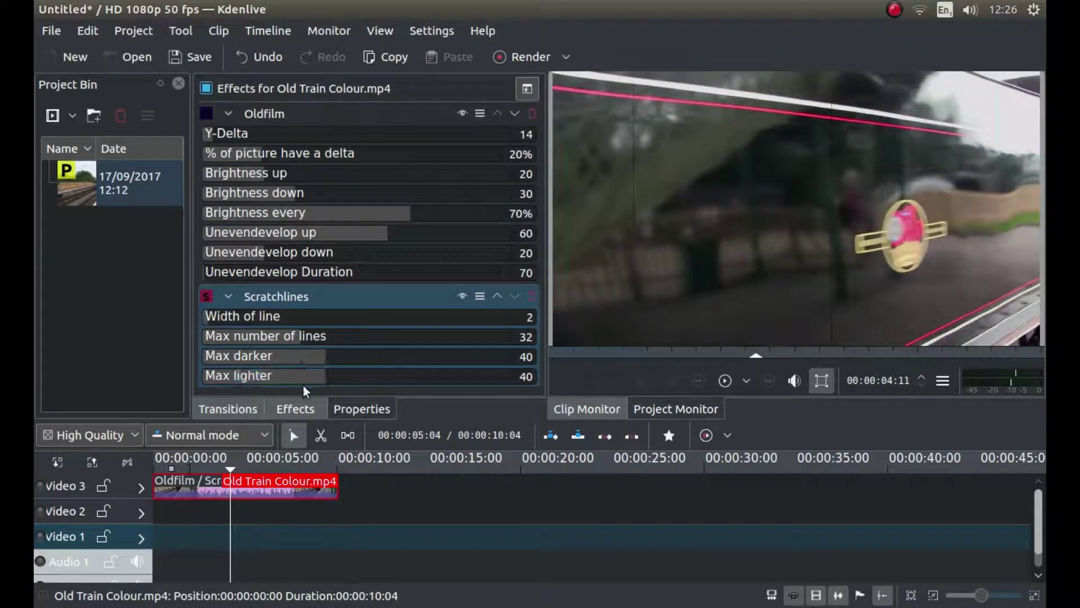
# Step: Drag Sepia from the Colour category onto the train clip on Video 3
pyautogui.click(296, 408)
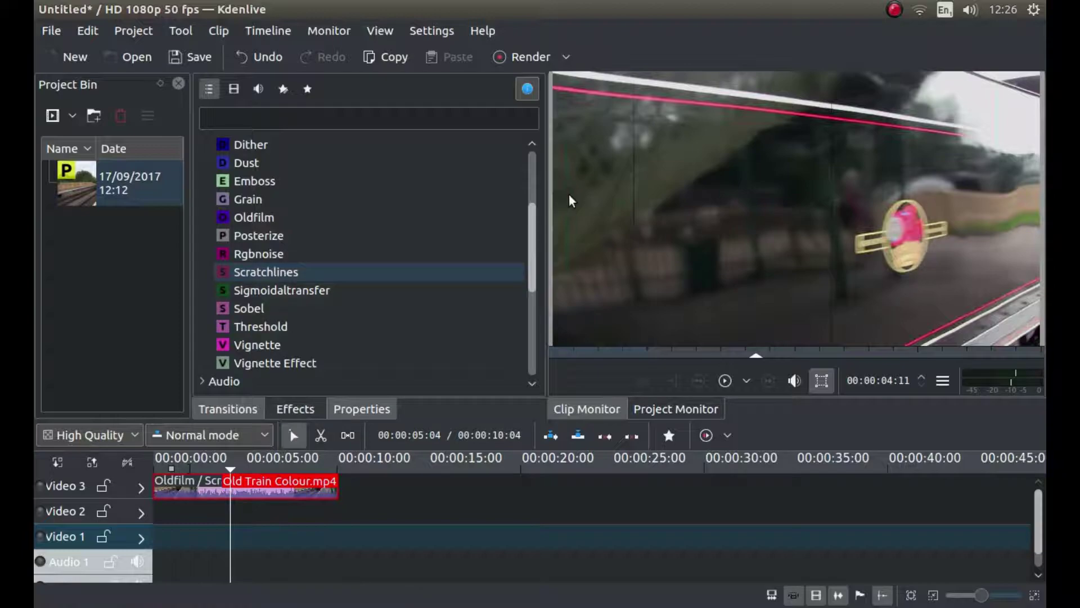
pyautogui.moveTo(532, 230); pyautogui.dragTo(531, 170)
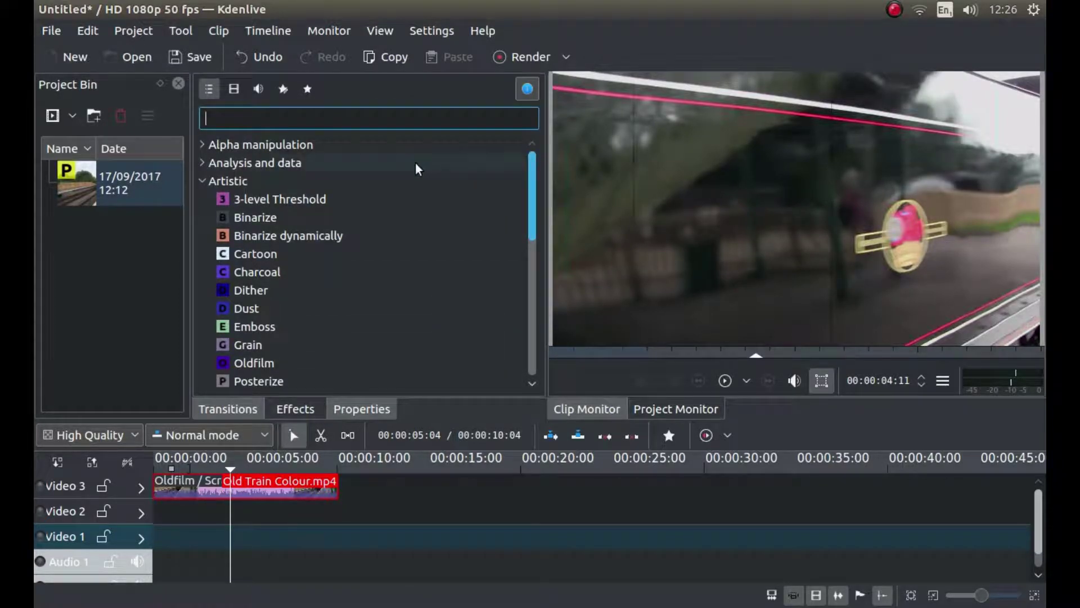
pyautogui.click(201, 180)
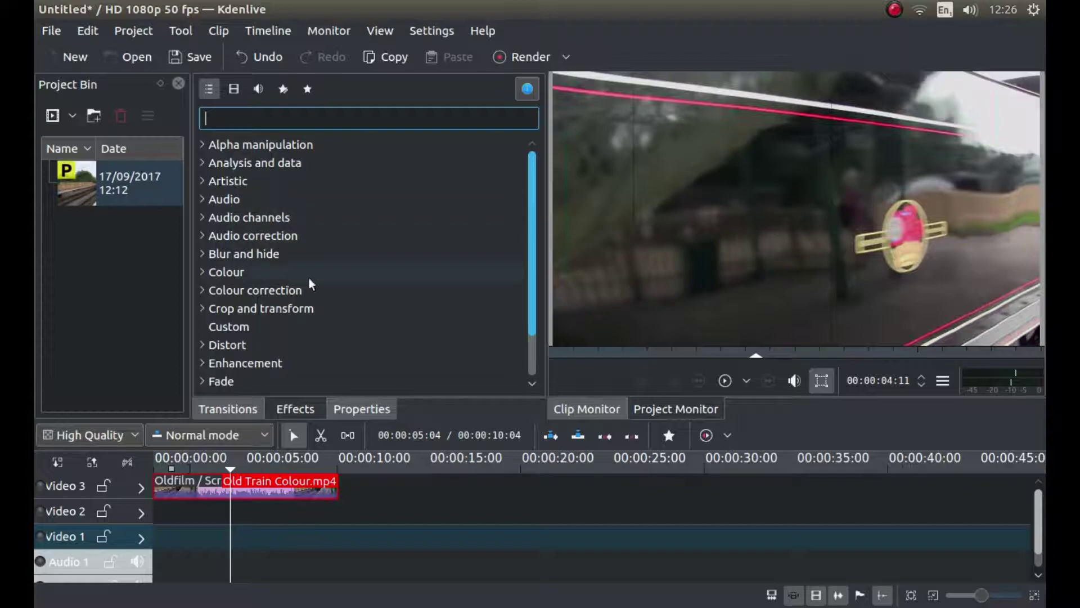
pyautogui.click(203, 272)
pyautogui.scroll(-2, 325, 208)
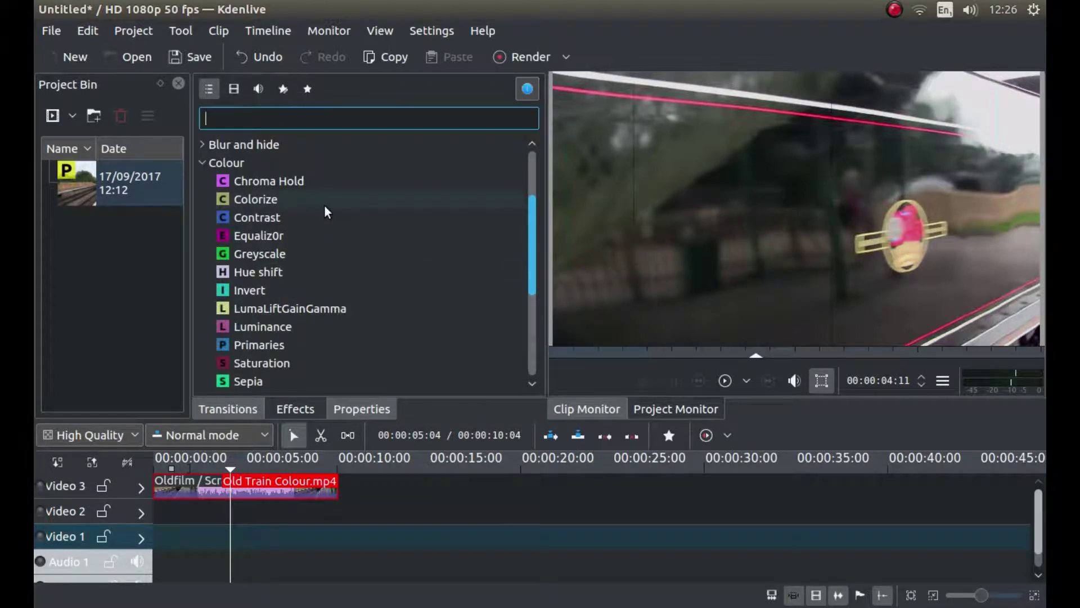
pyautogui.click(256, 381)
pyautogui.moveTo(256, 380); pyautogui.dragTo(180, 482)
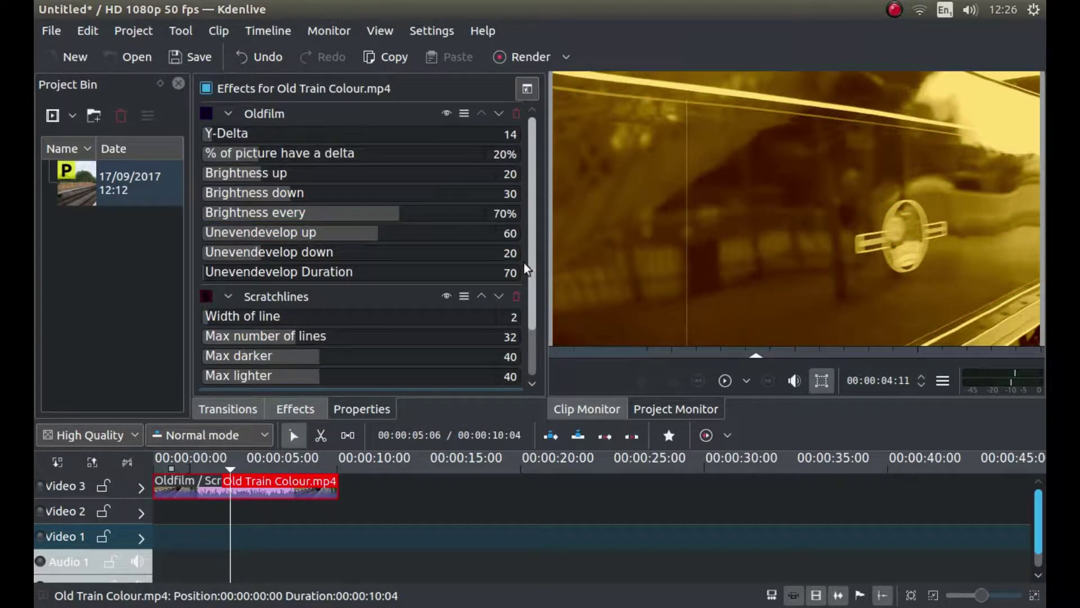
pyautogui.moveTo(533, 248); pyautogui.dragTo(535, 320)
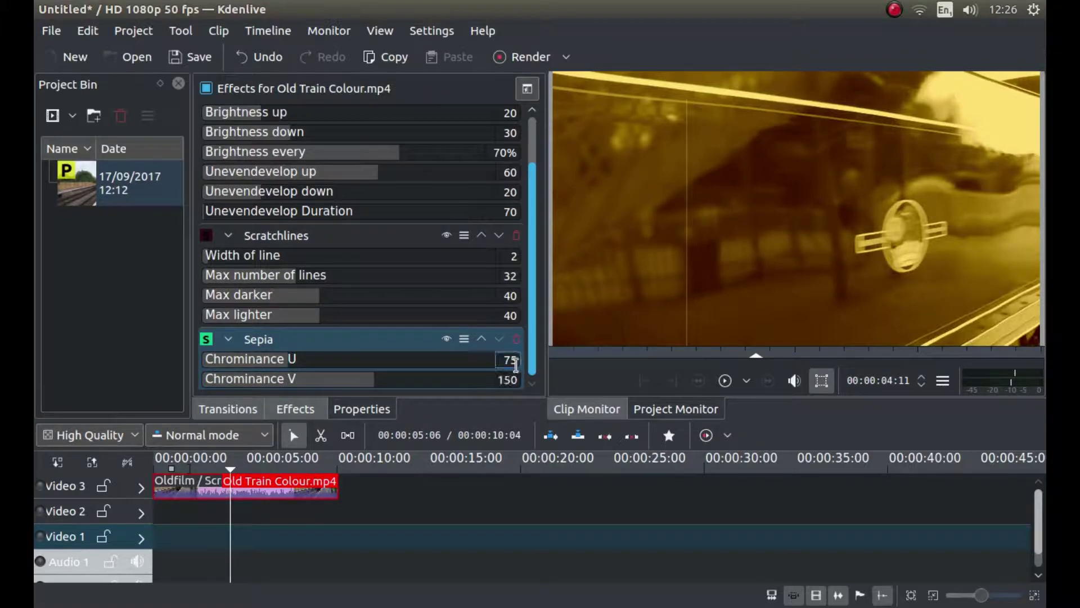
pyautogui.click(512, 360)
pyautogui.moveTo(235, 468); pyautogui.dragTo(143, 473)
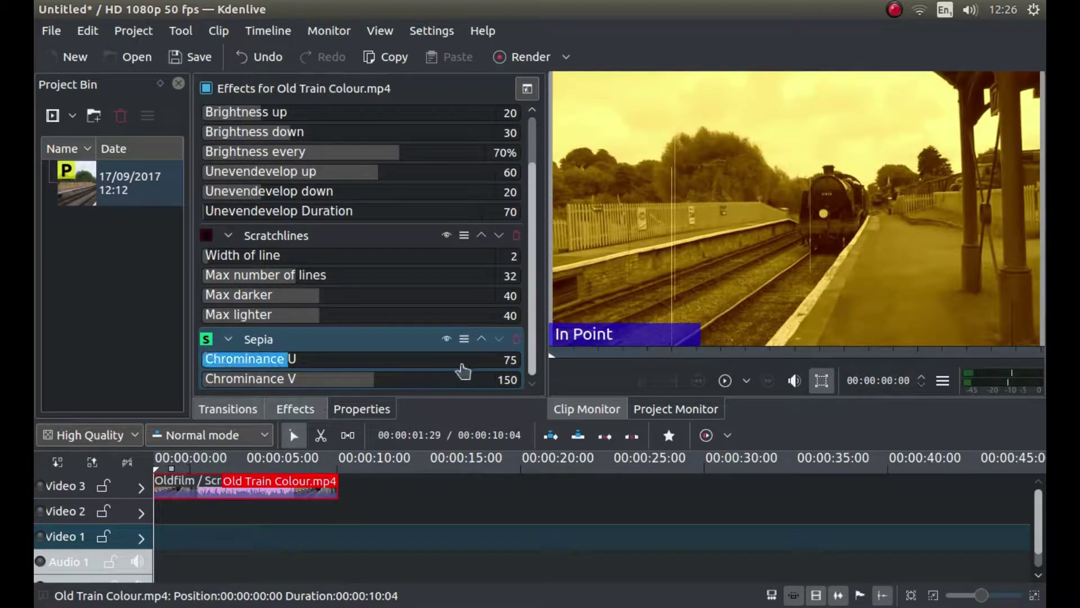
pyautogui.click(726, 376)
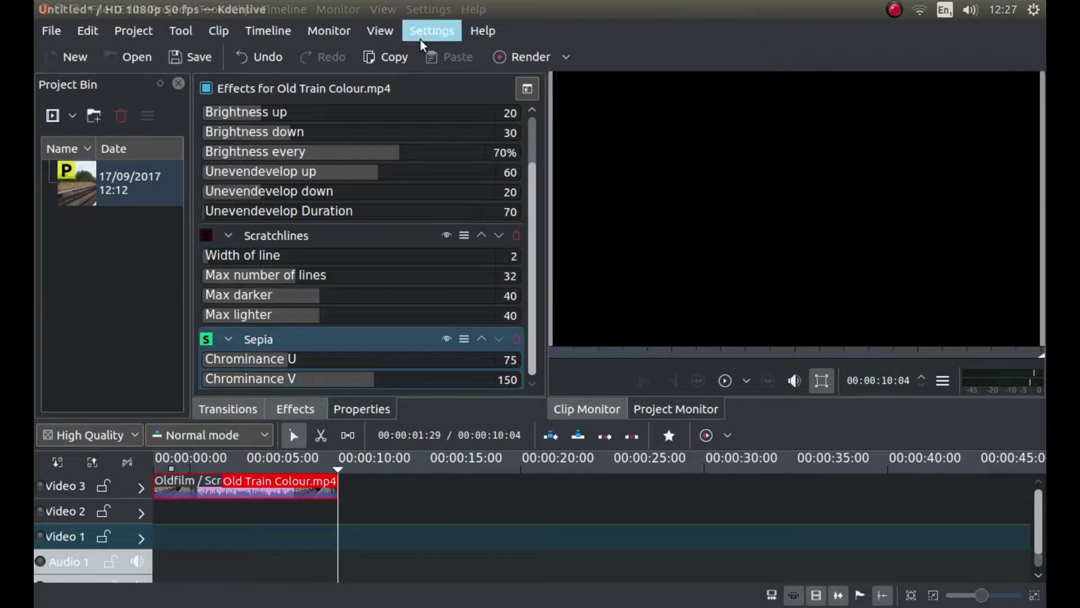
# Step: Open the Rendering dialog with the toolbar Render button to export the project
pyautogui.click(527, 56)
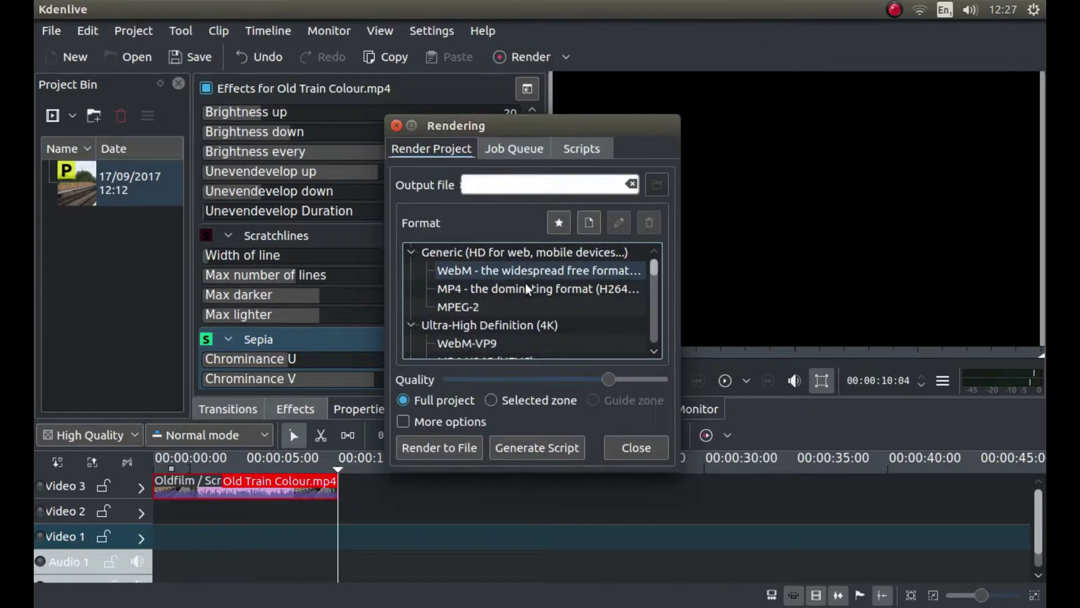